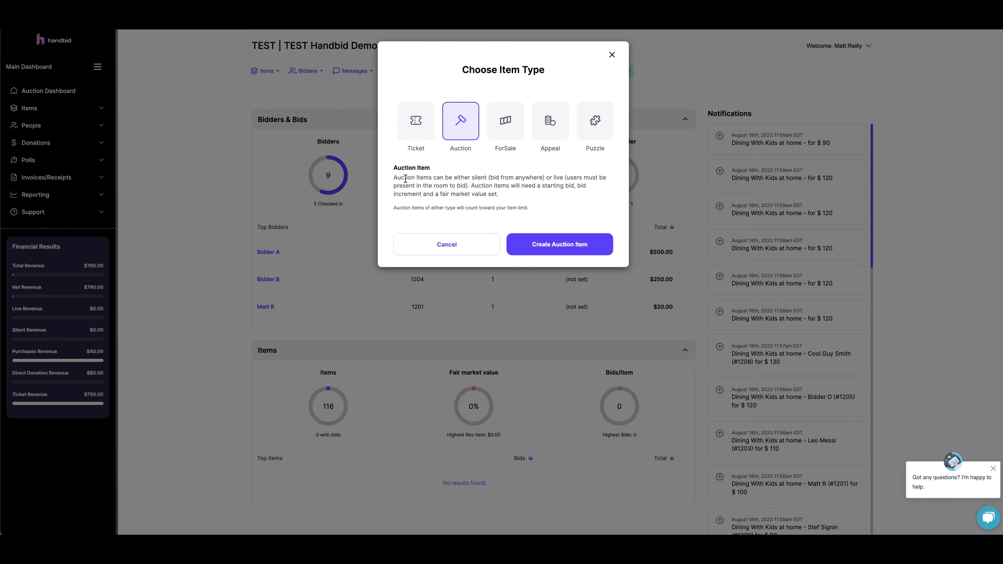
- Create a new Auction item and name it Signed baseball
{"action": "left_click", "coordinate": [584, 243]}
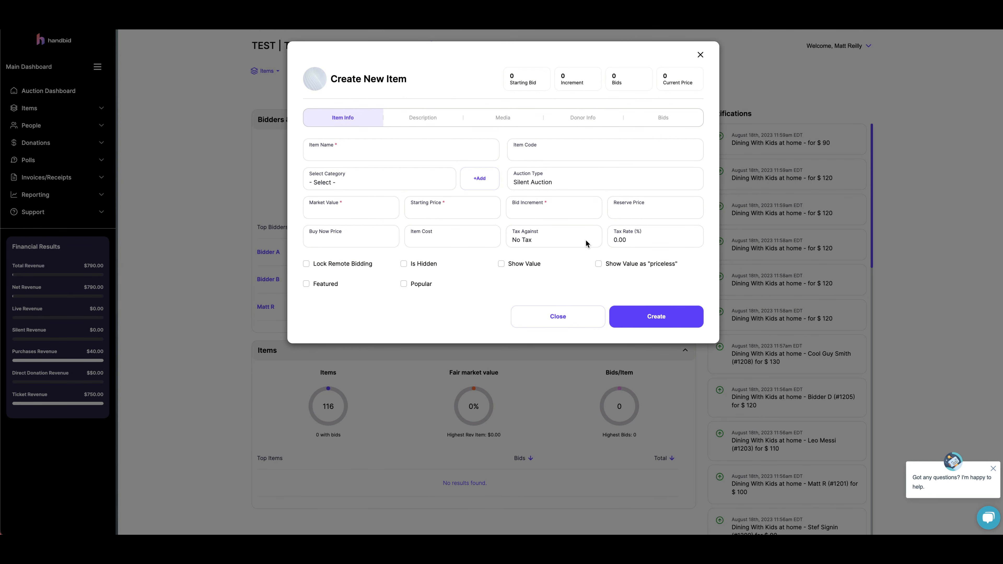
{"action": "left_click", "coordinate": [543, 202]}
{"action": "left_click", "coordinate": [359, 155]}
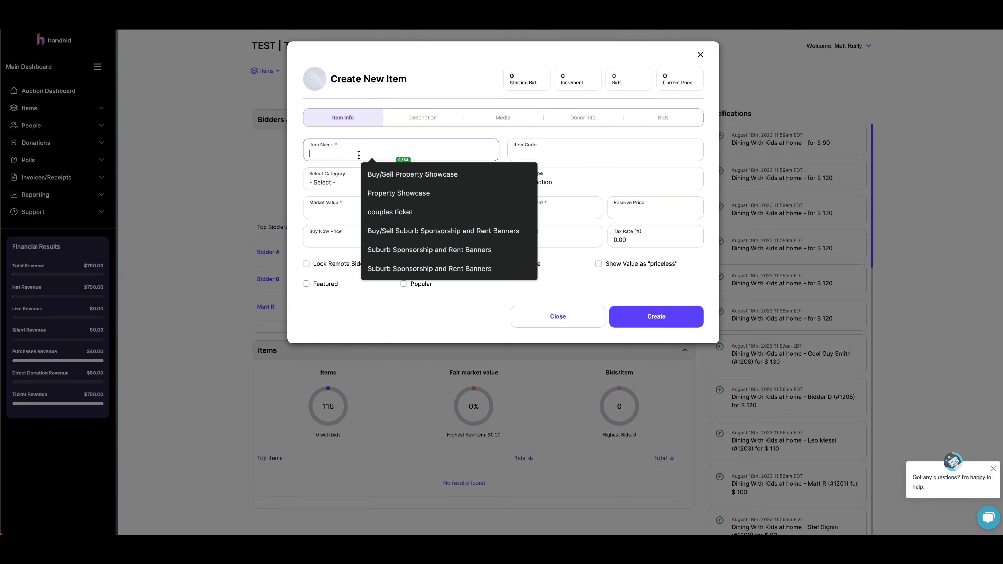
{"action": "type", "text": "Signed bas"}
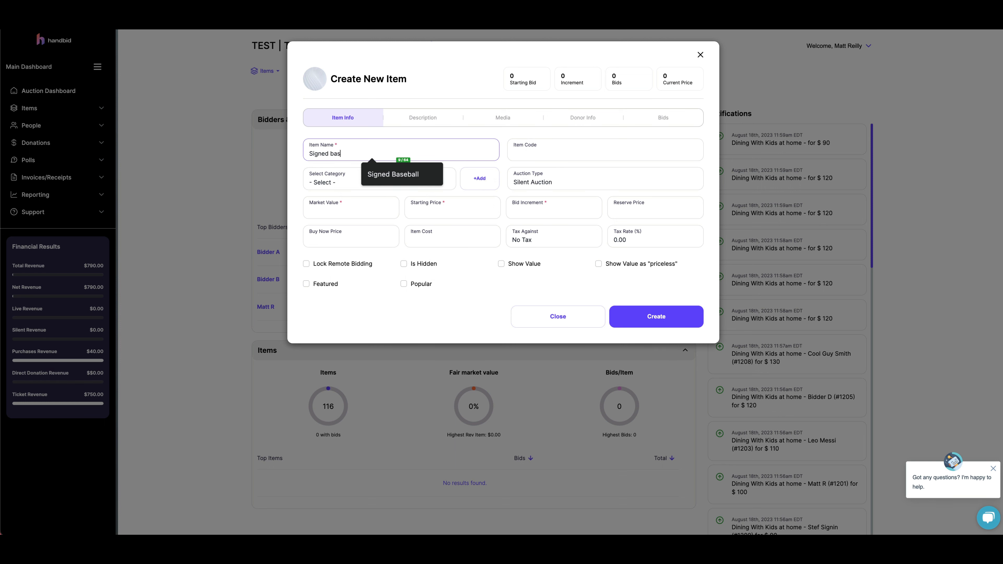
{"action": "type", "text": "eball"}
{"action": "left_click", "coordinate": [583, 159]}
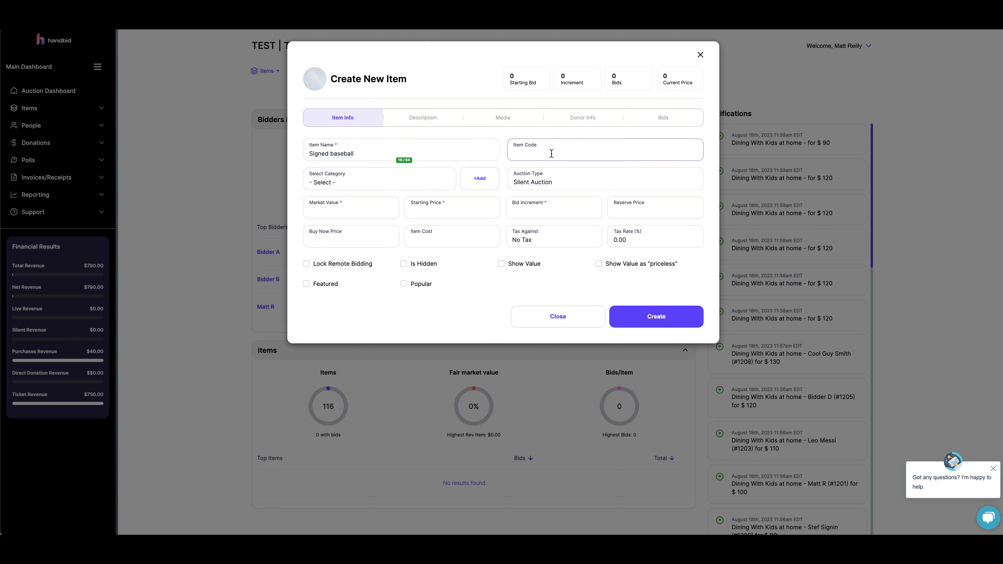
- Set the item code to baseball and the category to Sports
{"action": "left_click", "coordinate": [551, 153]}
{"action": "type", "text": "baseball"}
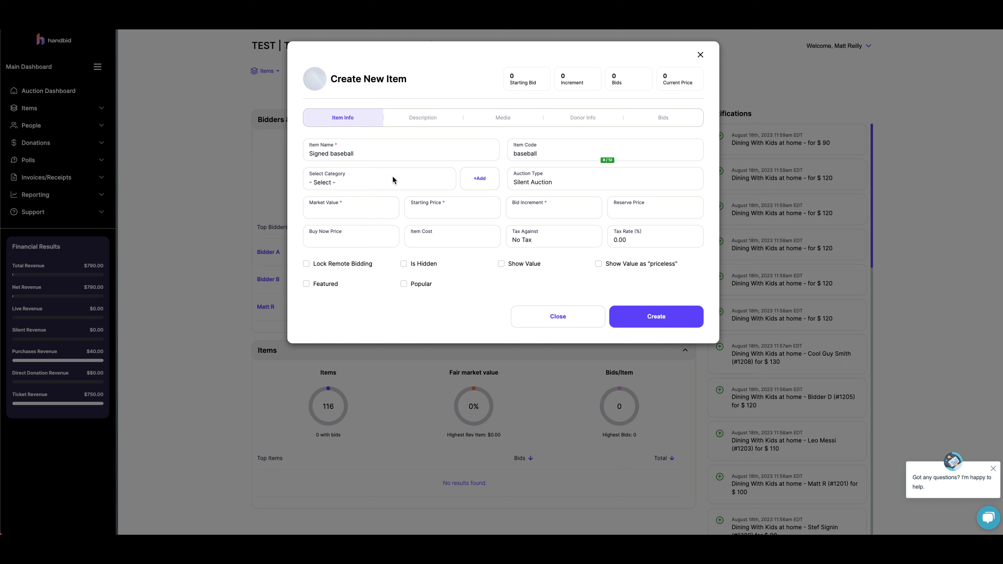
{"action": "left_click", "coordinate": [384, 185]}
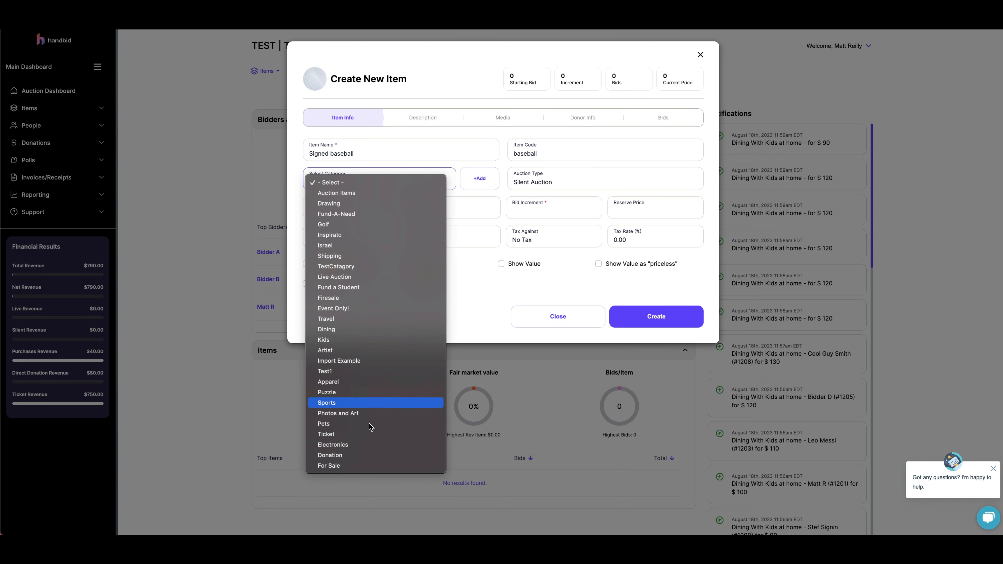
{"action": "left_click", "coordinate": [367, 403]}
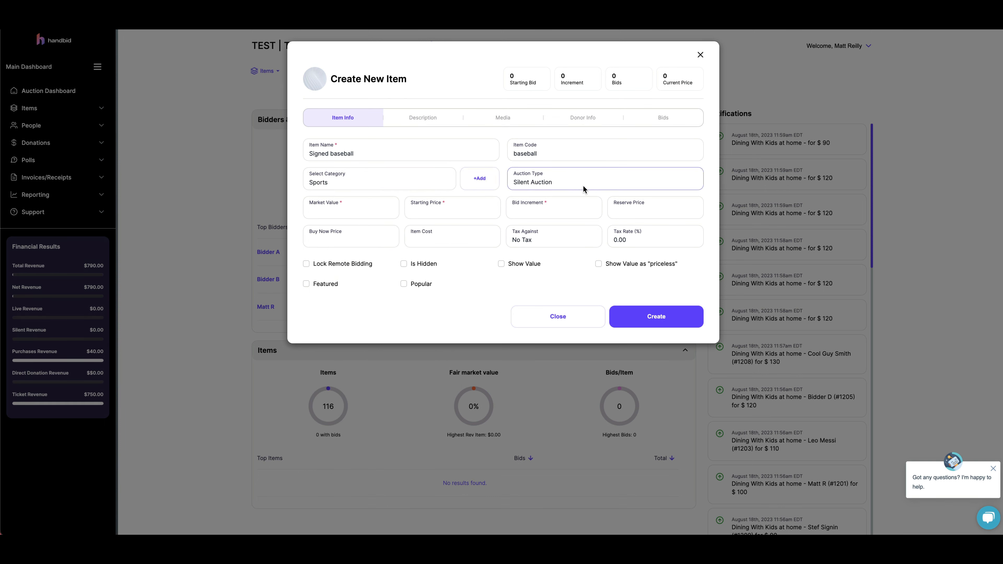
- Select Silent Auction as the auction type and set the market value to 300
{"action": "left_click", "coordinate": [576, 182]}
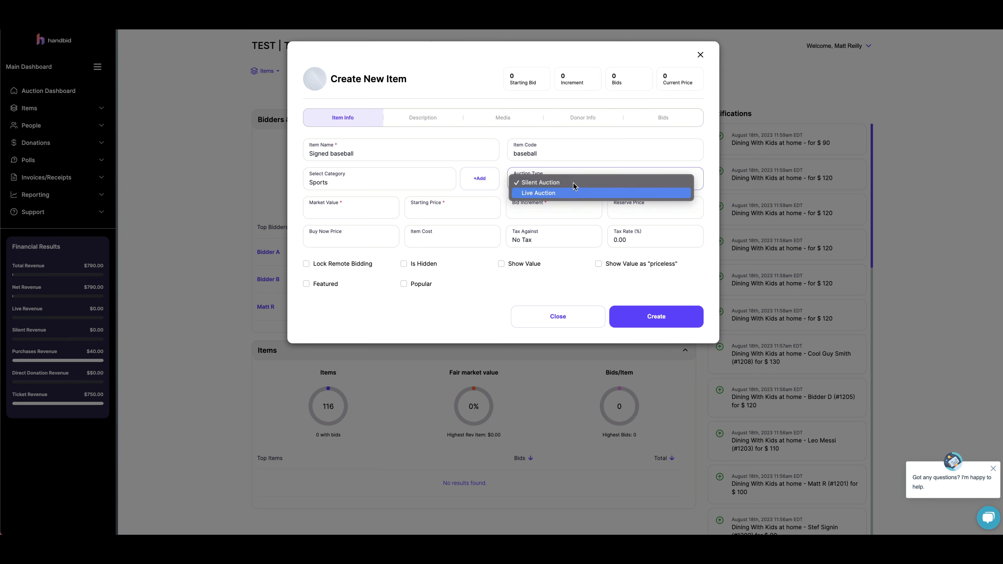
{"action": "left_click", "coordinate": [573, 182]}
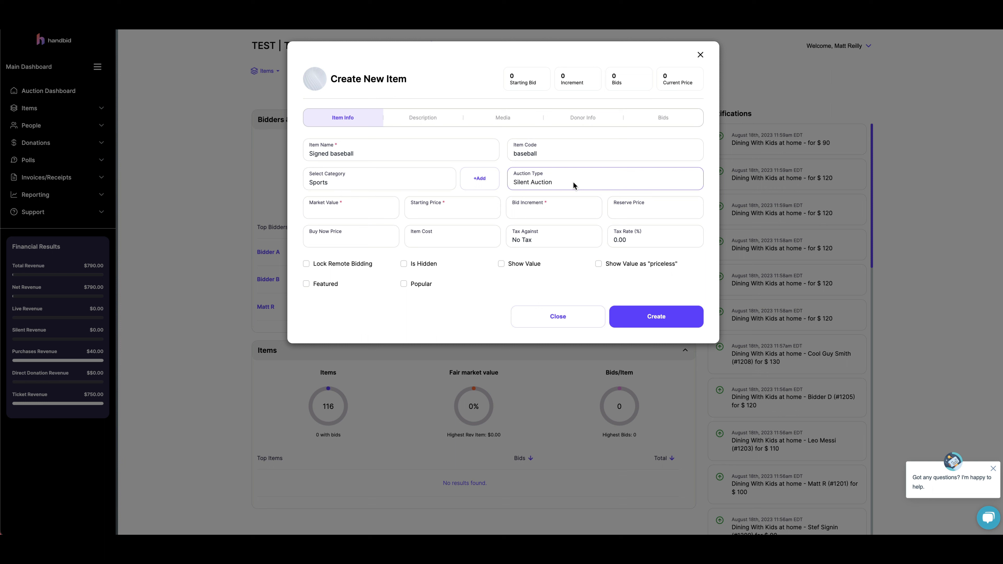
{"action": "left_click", "coordinate": [350, 214]}
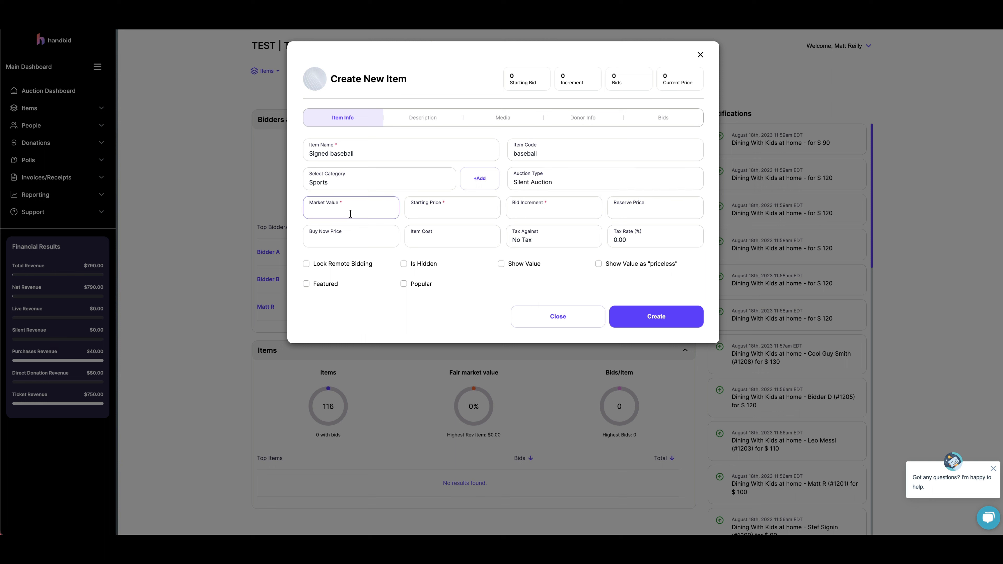
{"action": "left_click", "coordinate": [350, 214]}
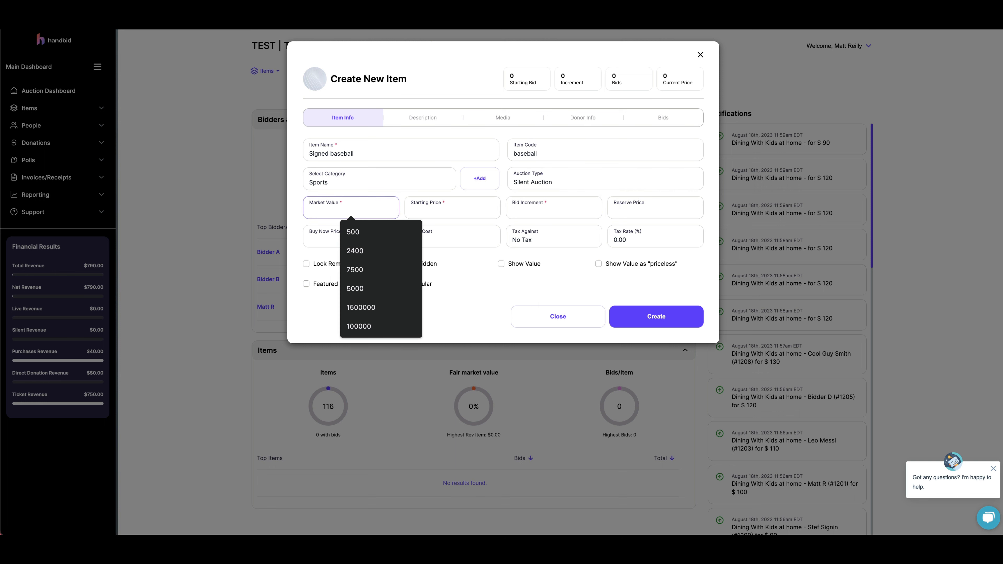
{"action": "type", "text": "300"}
- Set the starting price to 500 and the bid increment to 100
{"action": "left_click", "coordinate": [457, 217]}
{"action": "left_click", "coordinate": [463, 214]}
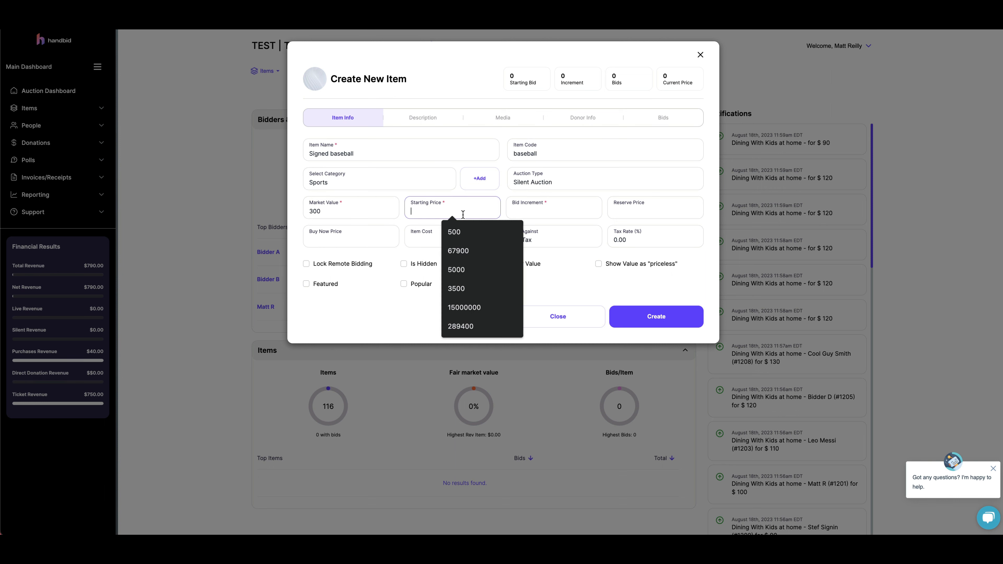
{"action": "type", "text": "500"}
{"action": "left_click", "coordinate": [558, 211]}
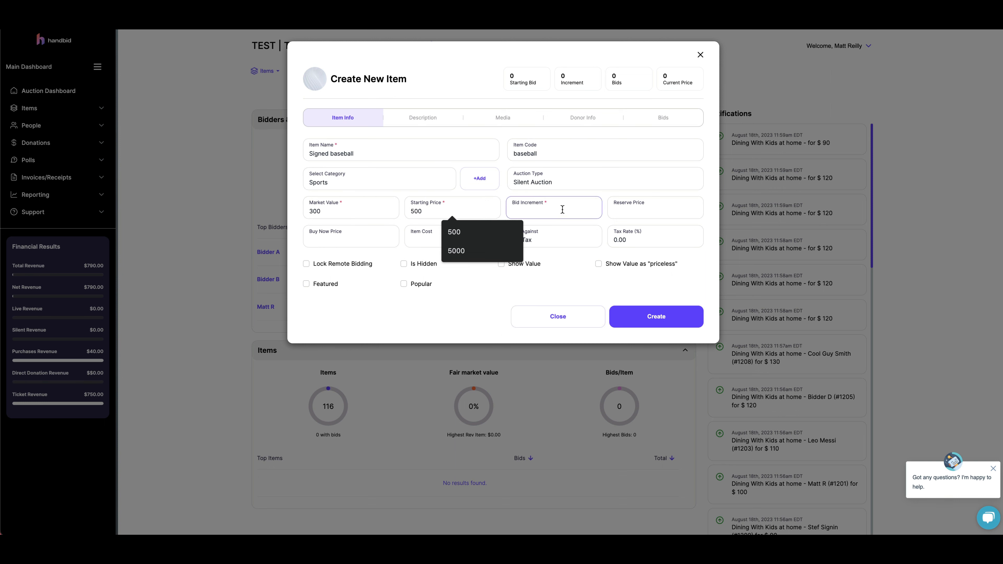
{"action": "type", "text": "100"}
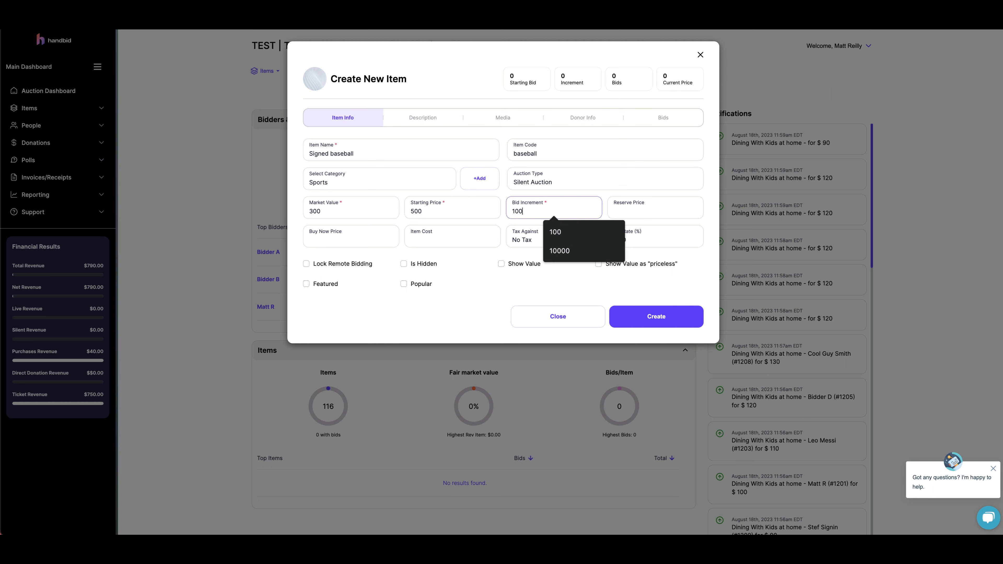
- Set the reserve price to 600 and the buy now price to 1500
{"action": "left_click", "coordinate": [634, 197]}
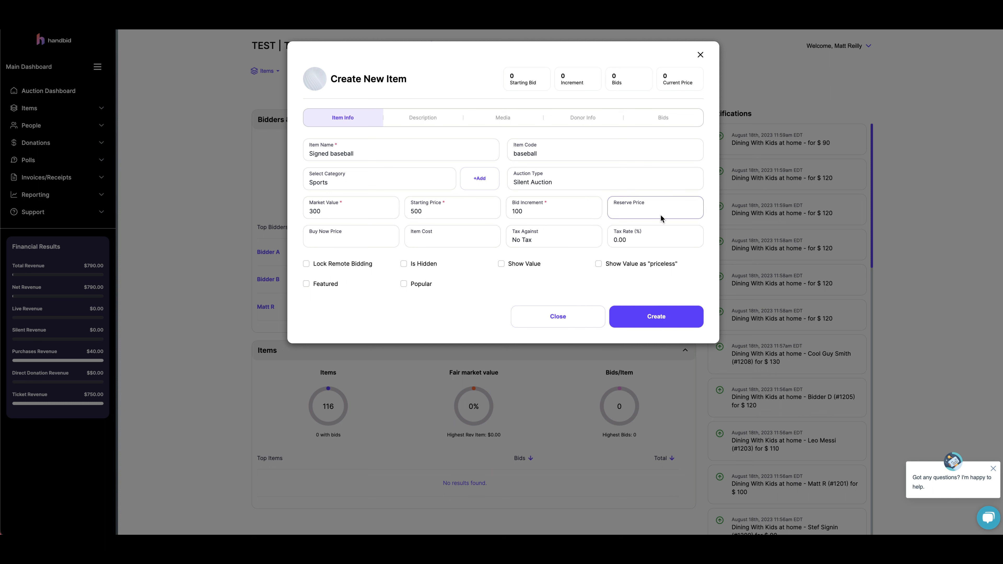
{"action": "left_click", "coordinate": [644, 209]}
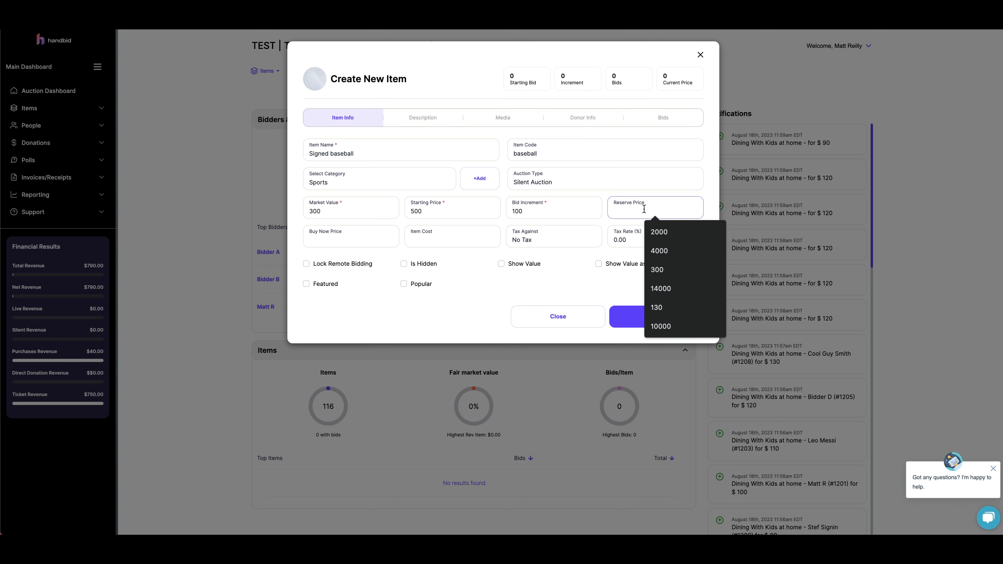
{"action": "type", "text": "600"}
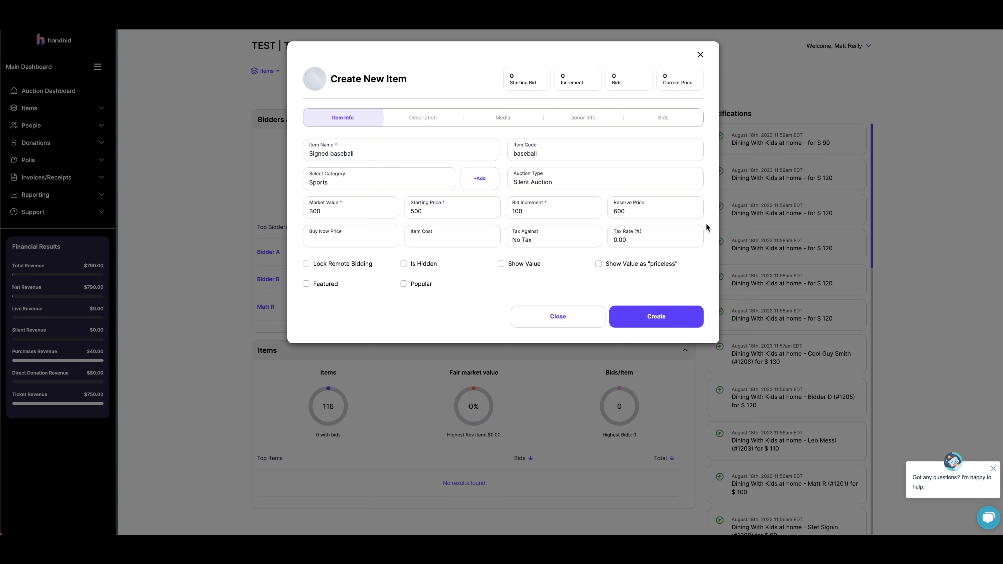
{"action": "left_click", "coordinate": [338, 238]}
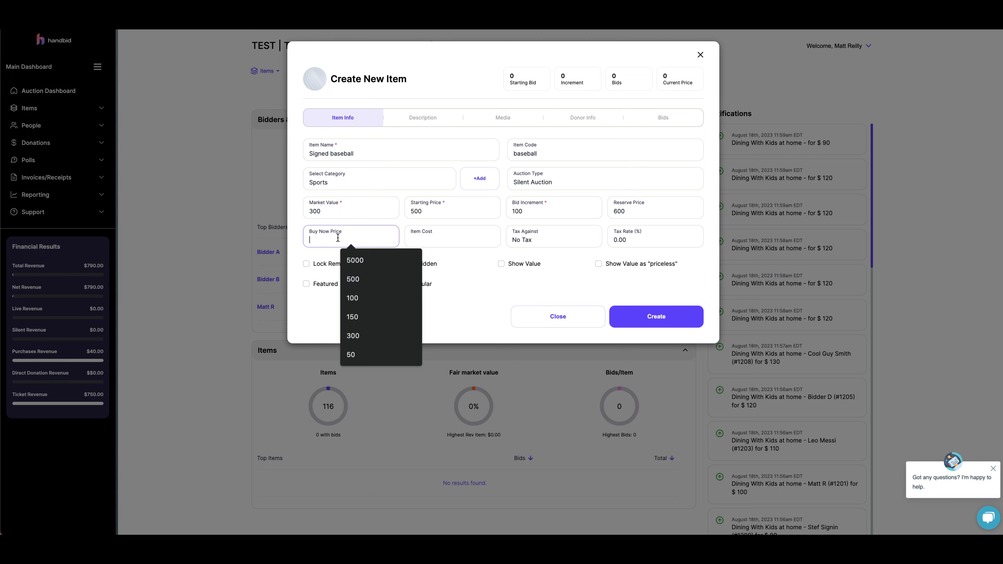
{"action": "type", "text": "1500"}
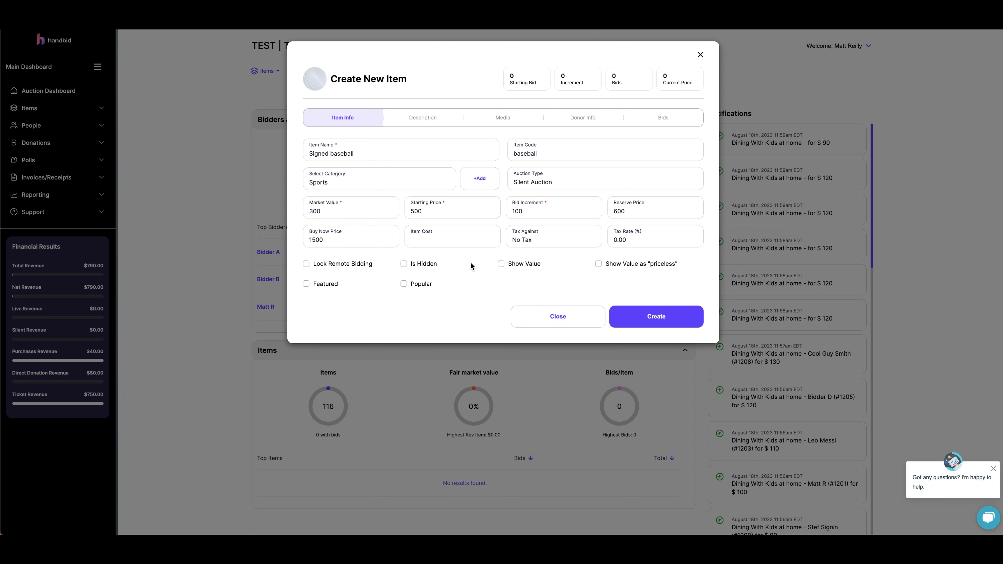
{"action": "left_click", "coordinate": [478, 239]}
{"action": "left_click", "coordinate": [568, 240]}
{"action": "left_click", "coordinate": [560, 250]}
{"action": "left_click", "coordinate": [340, 266]}
- Review the fields in the item's Description section
{"action": "left_click", "coordinate": [434, 120]}
{"action": "scroll", "coordinate": [502, 243], "scroll_direction": "down", "scroll_amount": 2}
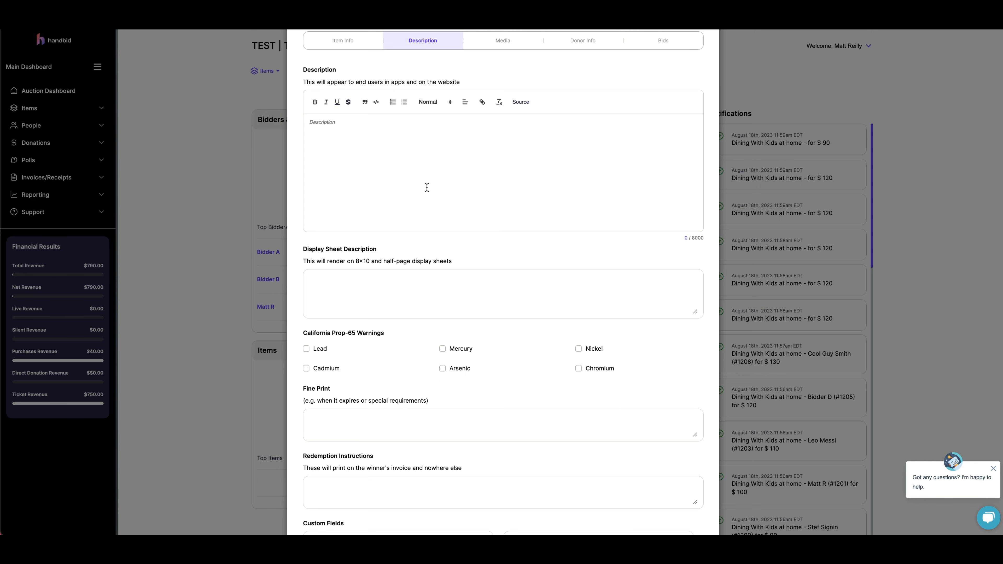
{"action": "scroll", "coordinate": [427, 188], "scroll_direction": "down", "scroll_amount": 3}
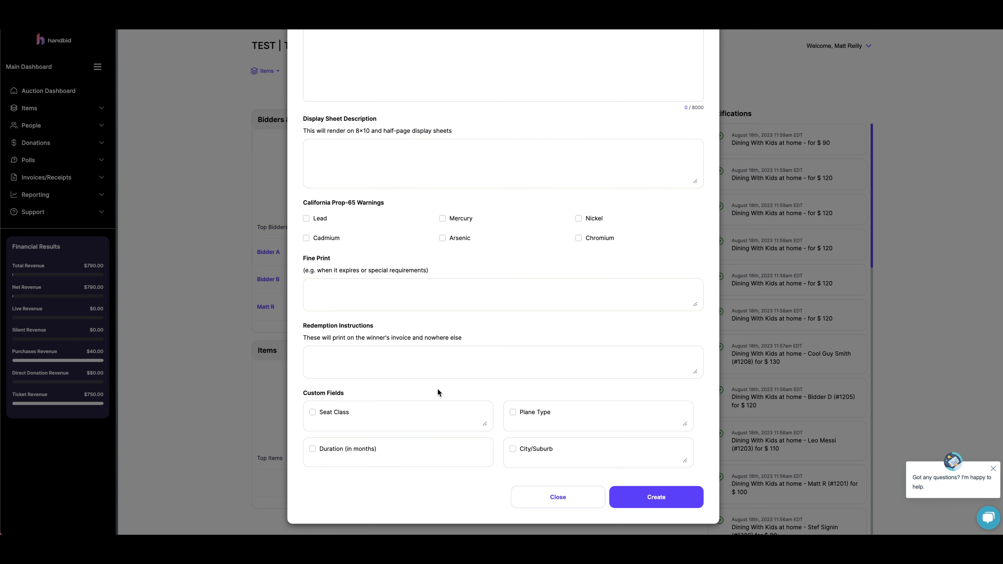
{"action": "scroll", "coordinate": [537, 357], "scroll_direction": "up", "scroll_amount": 1}
{"action": "scroll", "coordinate": [537, 357], "scroll_direction": "up", "scroll_amount": 5}
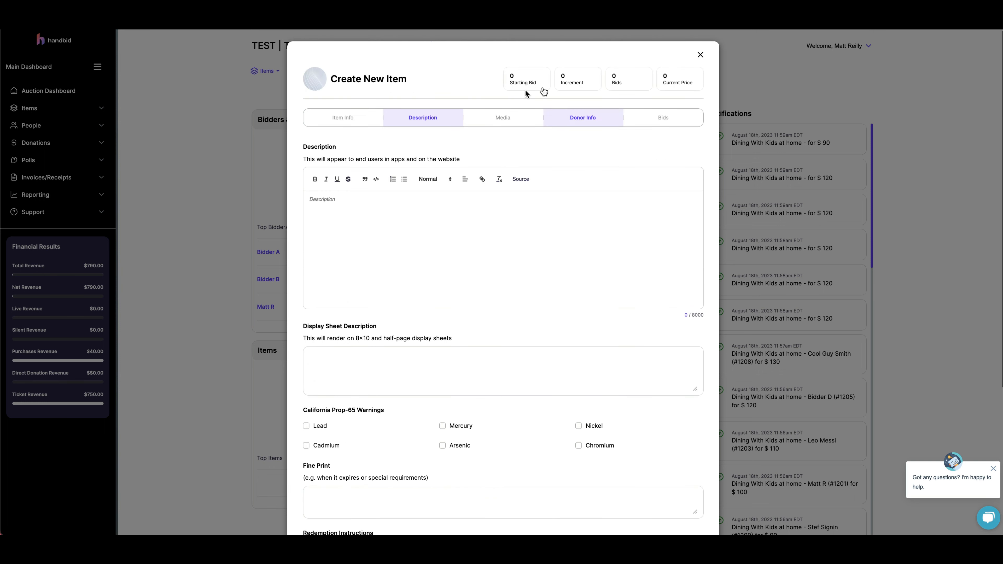
- Review the item's Media and Donor Info sections
{"action": "left_click", "coordinate": [500, 119]}
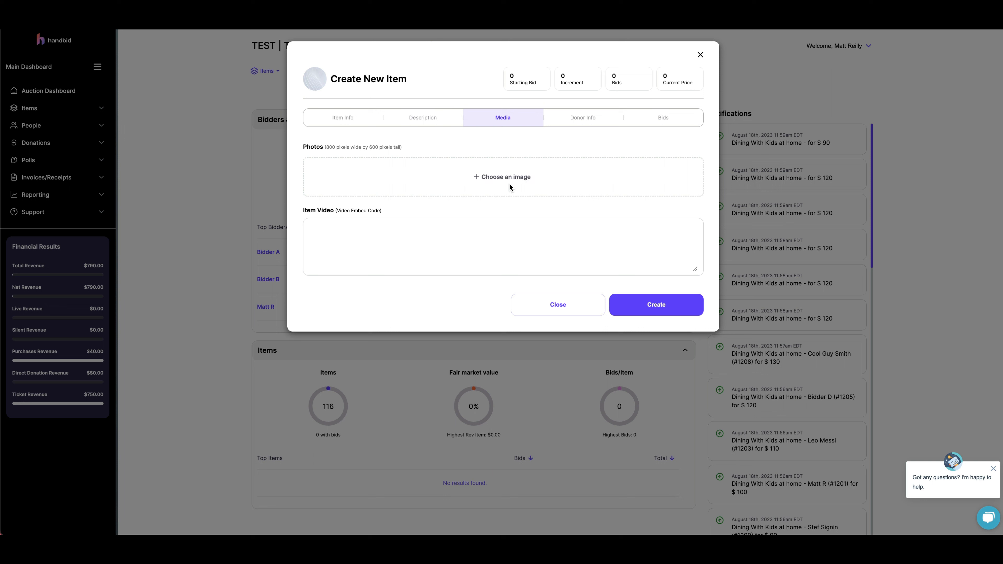
{"action": "left_click", "coordinate": [530, 224]}
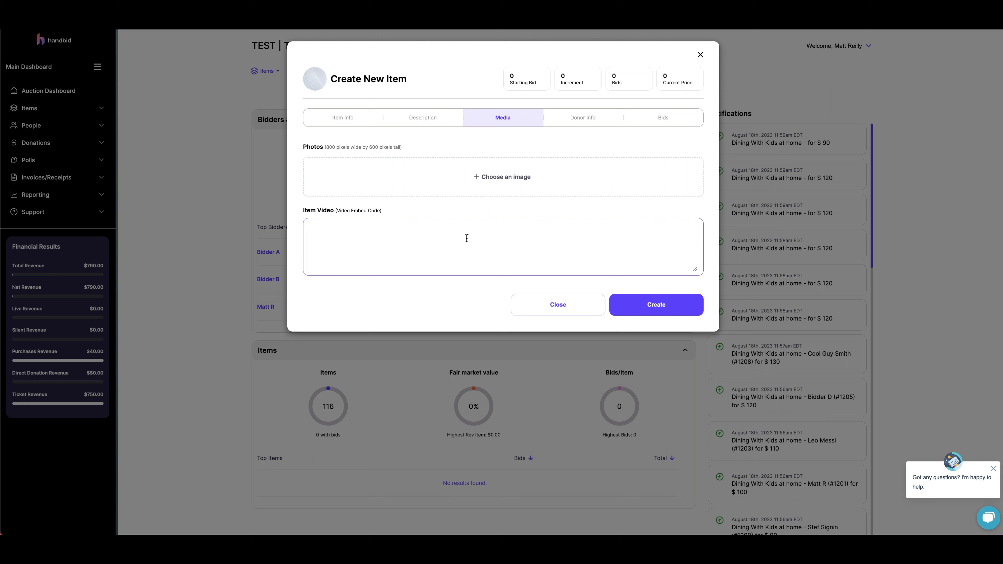
{"action": "left_click", "coordinate": [482, 278]}
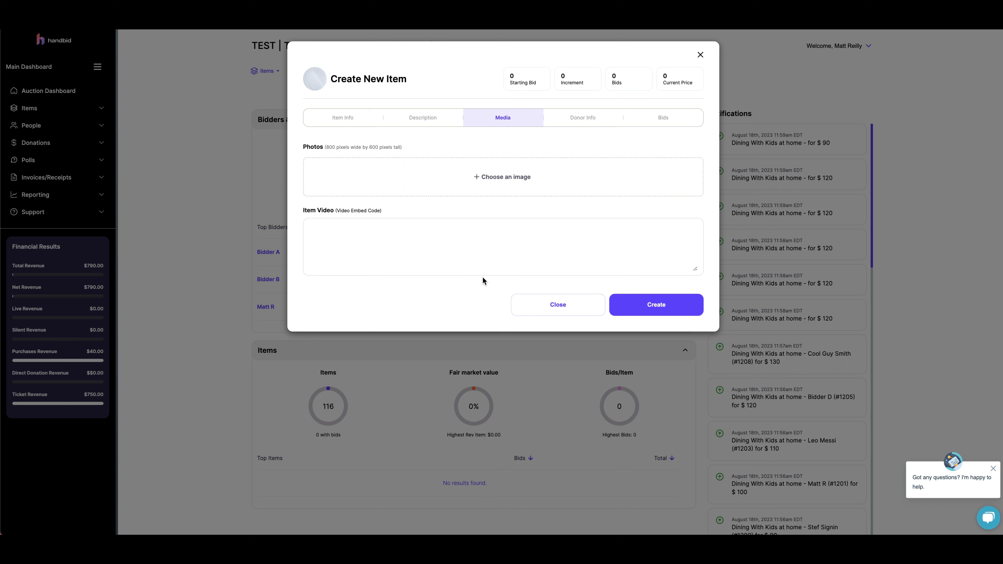
{"action": "left_click", "coordinate": [580, 118]}
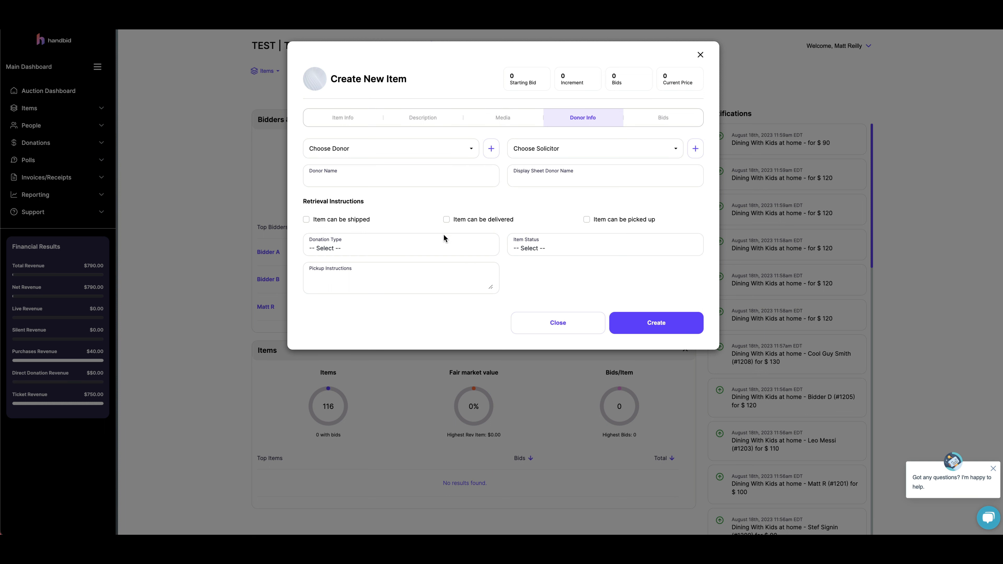
- Check the item's Bids section and create the item
{"action": "left_click", "coordinate": [644, 126]}
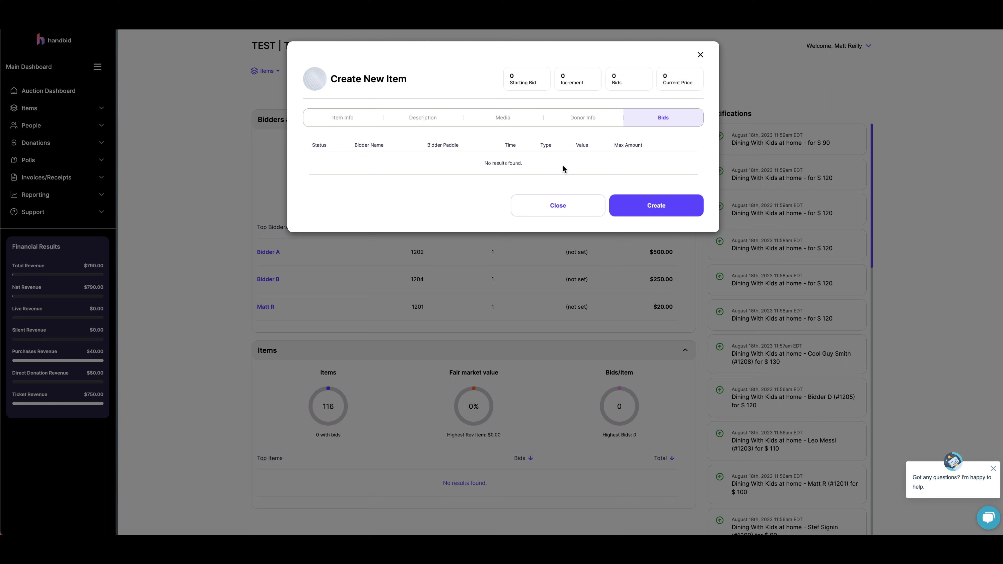
{"action": "left_click", "coordinate": [679, 211]}
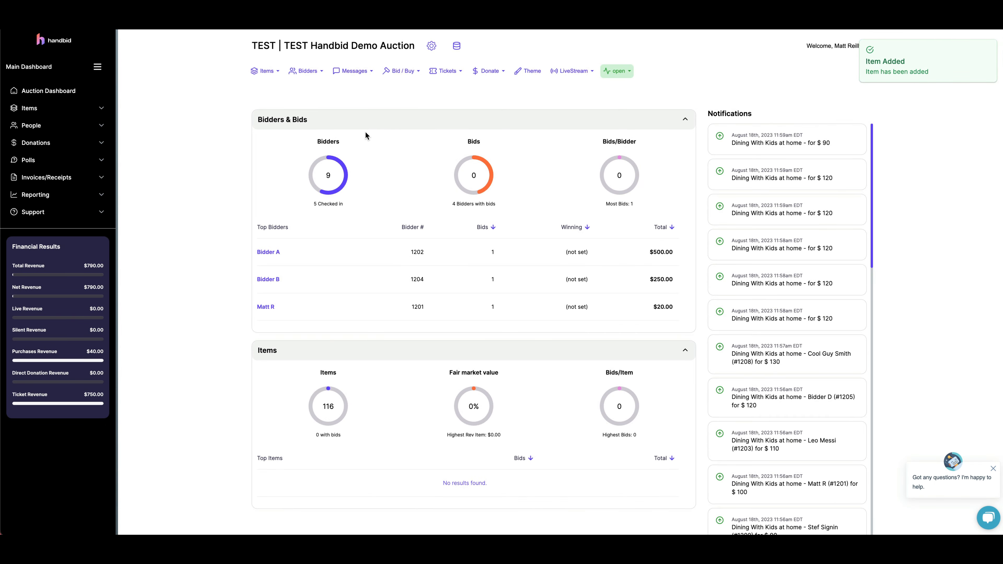
- Open the full items list and search it for baseball
{"action": "left_click", "coordinate": [73, 109]}
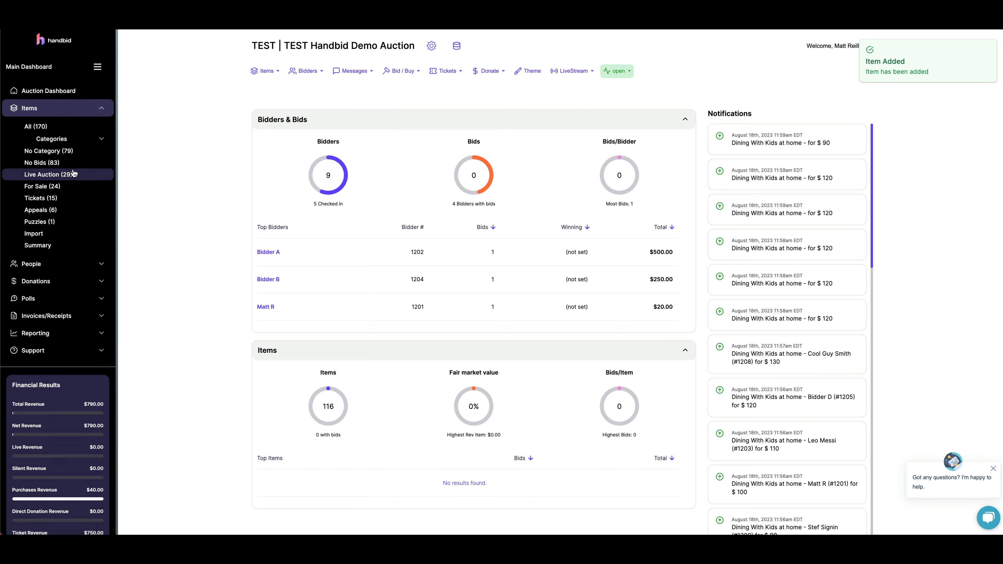
{"action": "left_click", "coordinate": [71, 128]}
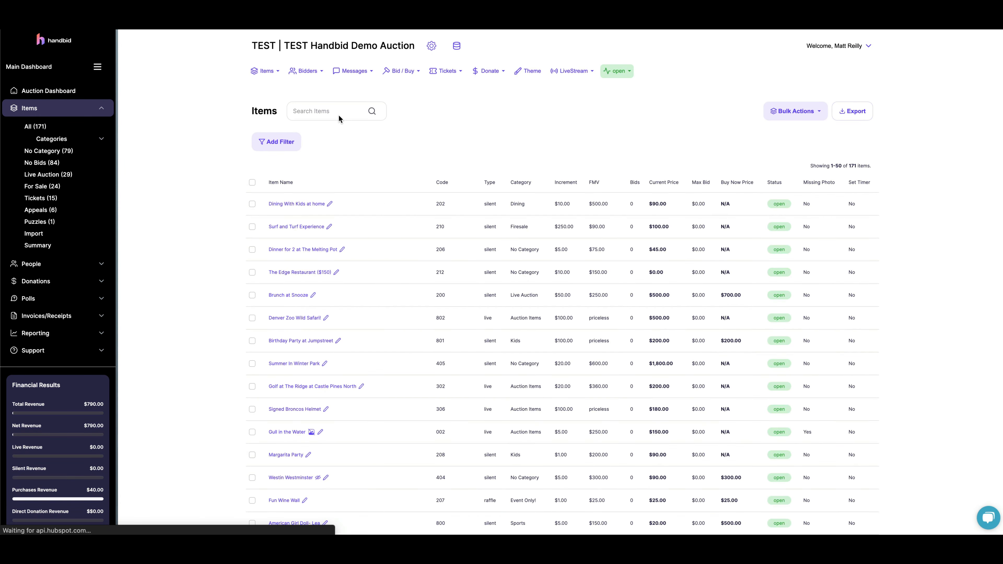
{"action": "left_click", "coordinate": [338, 112]}
{"action": "type", "text": "baseball"}
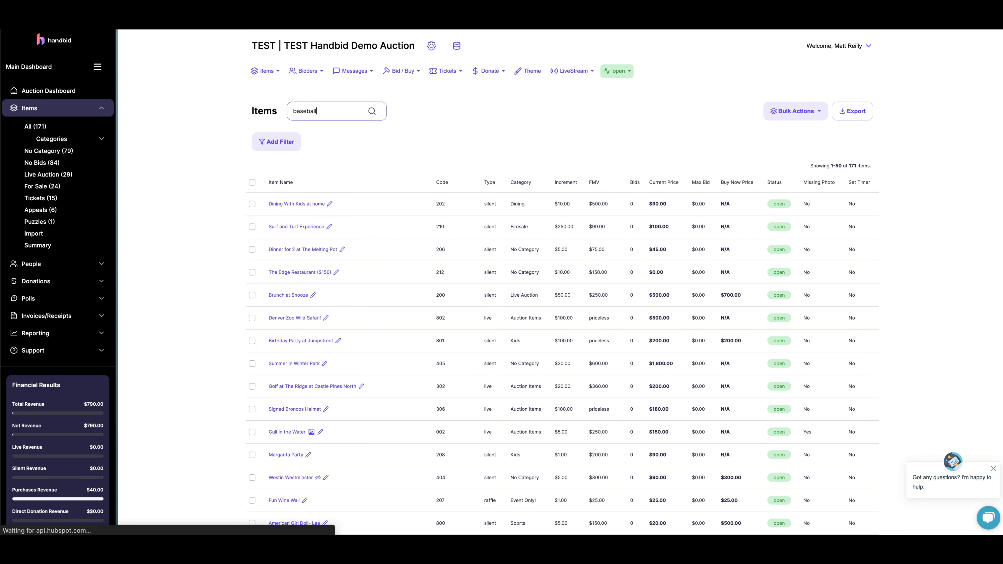
{"action": "left_click", "coordinate": [574, 134]}
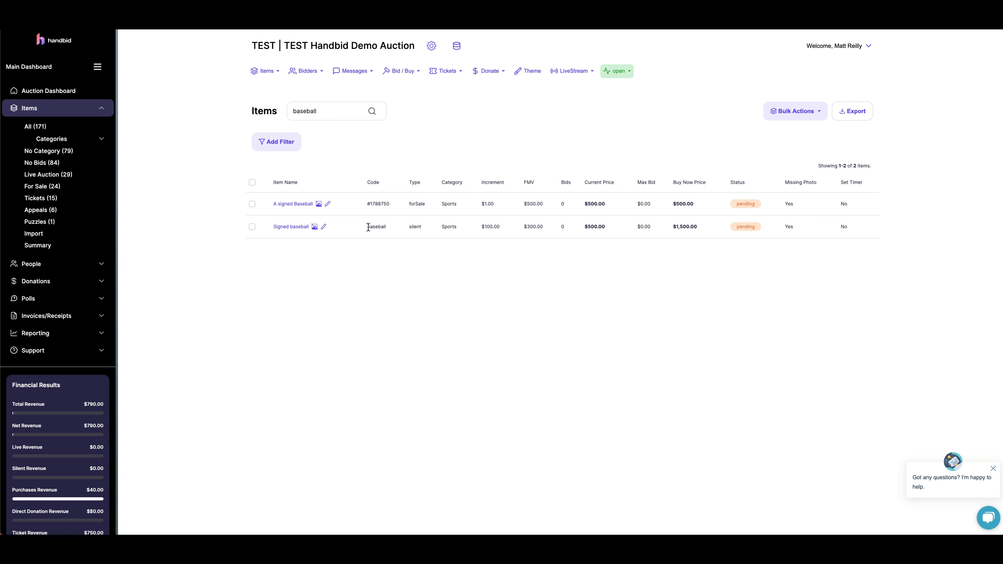
- Open the Signed baseball item, open its status menu, and save the item with Update
{"action": "left_click_drag", "start_coordinate": [408, 227], "coordinate": [427, 226]}
{"action": "left_click", "coordinate": [476, 228]}
{"action": "left_click", "coordinate": [288, 228]}
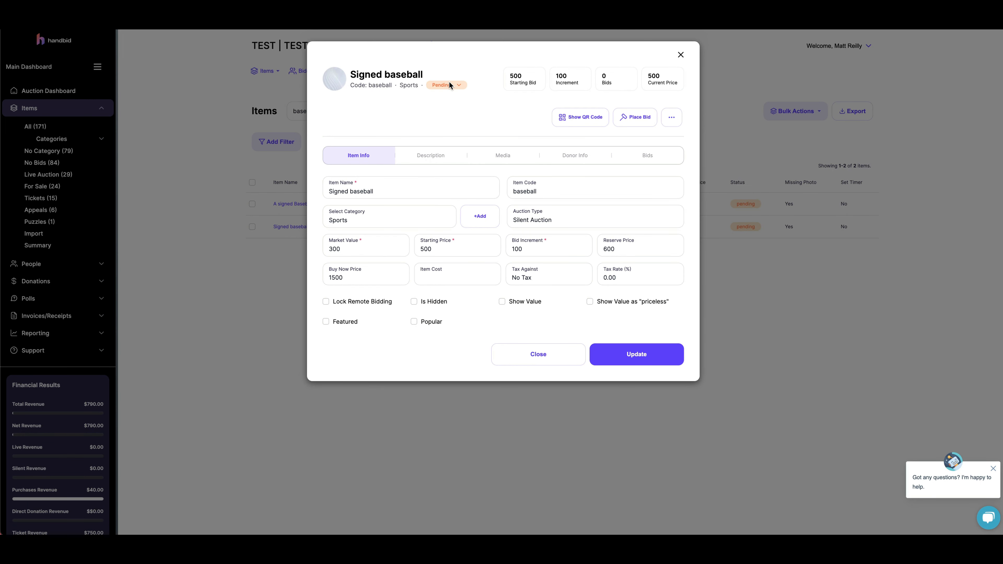
{"action": "left_click", "coordinate": [447, 85]}
{"action": "left_click", "coordinate": [479, 124]}
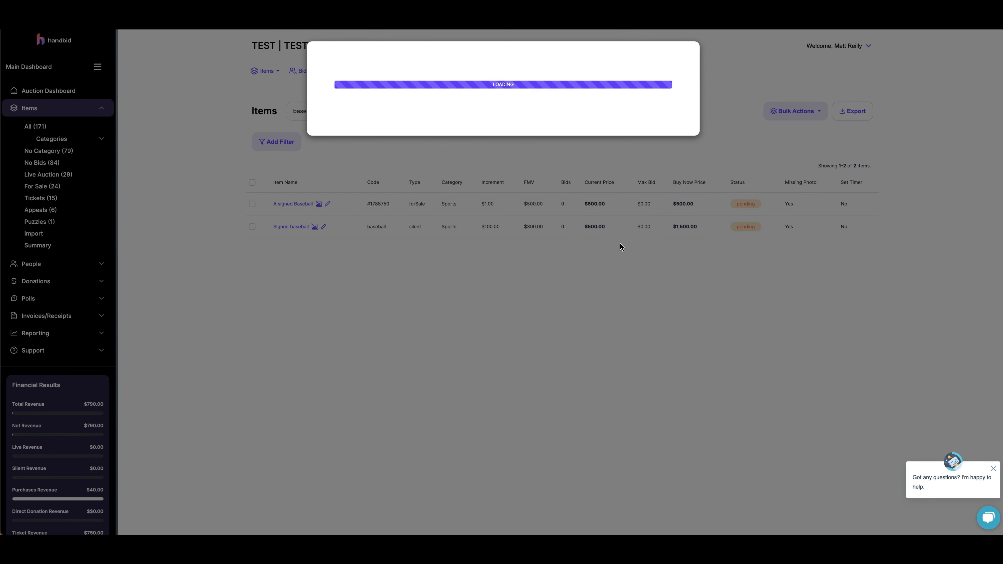
{"action": "left_click", "coordinate": [653, 347]}
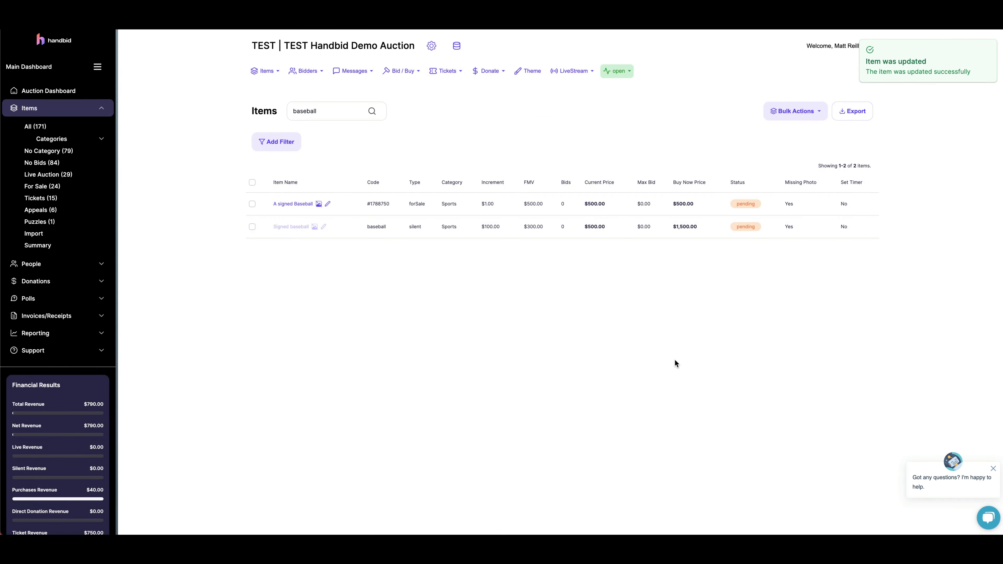
- Reload the items page, confirming the form resubmission
{"action": "key", "text": "super+r"}
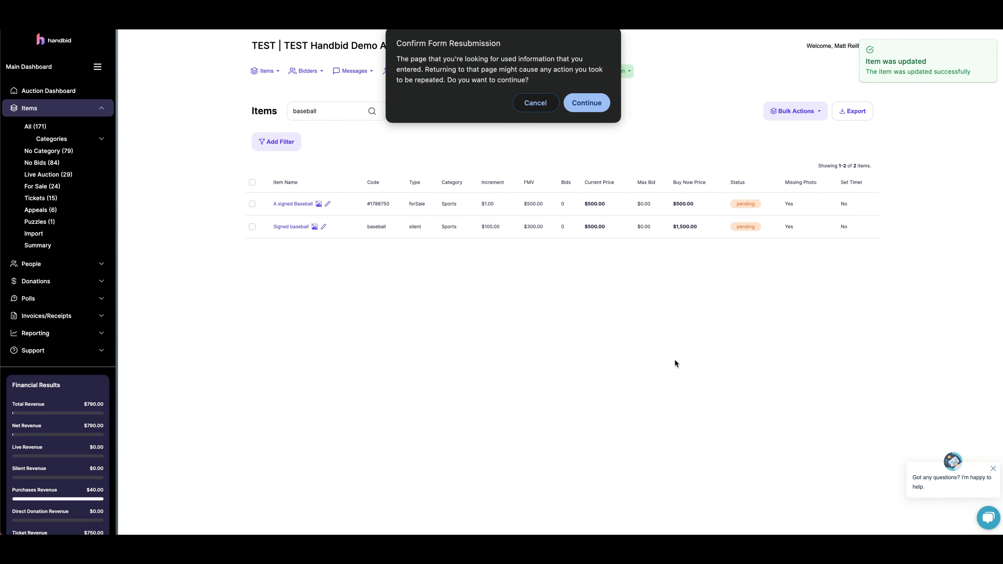
{"action": "left_click", "coordinate": [588, 102]}
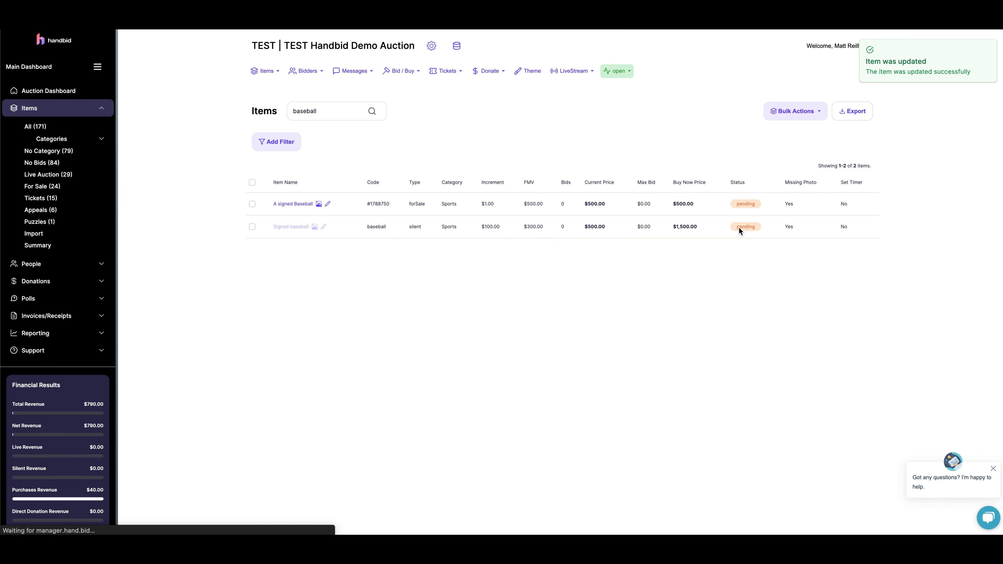